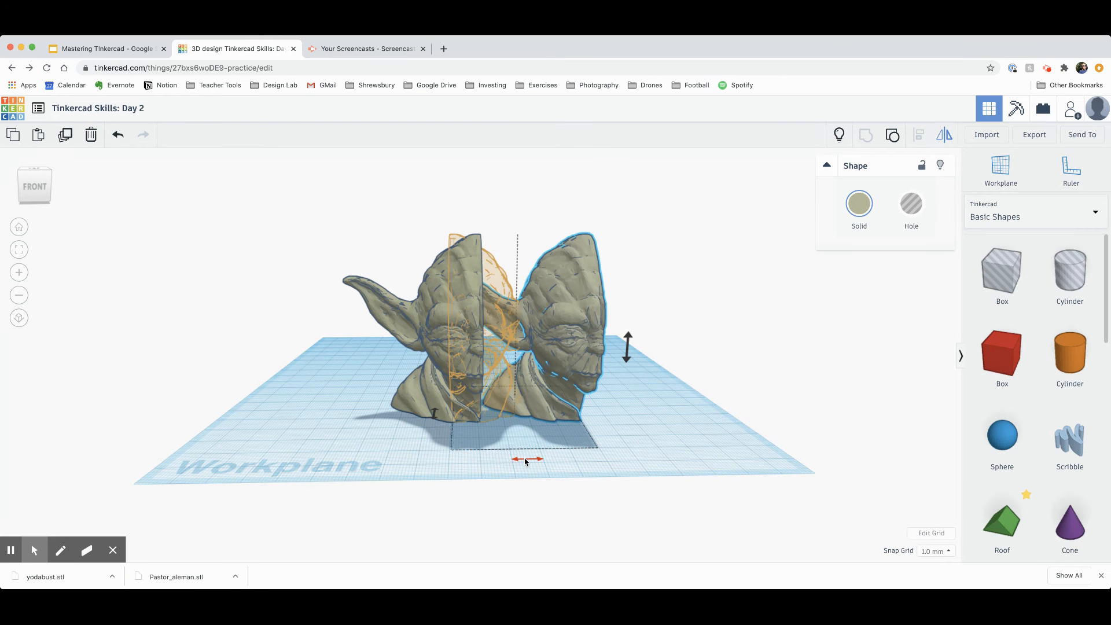
Step: Mirror the selected half of the Yoda bust left to right and nudge it right until the two halves form one face
left_click_drag(526, 460, 524, 459)
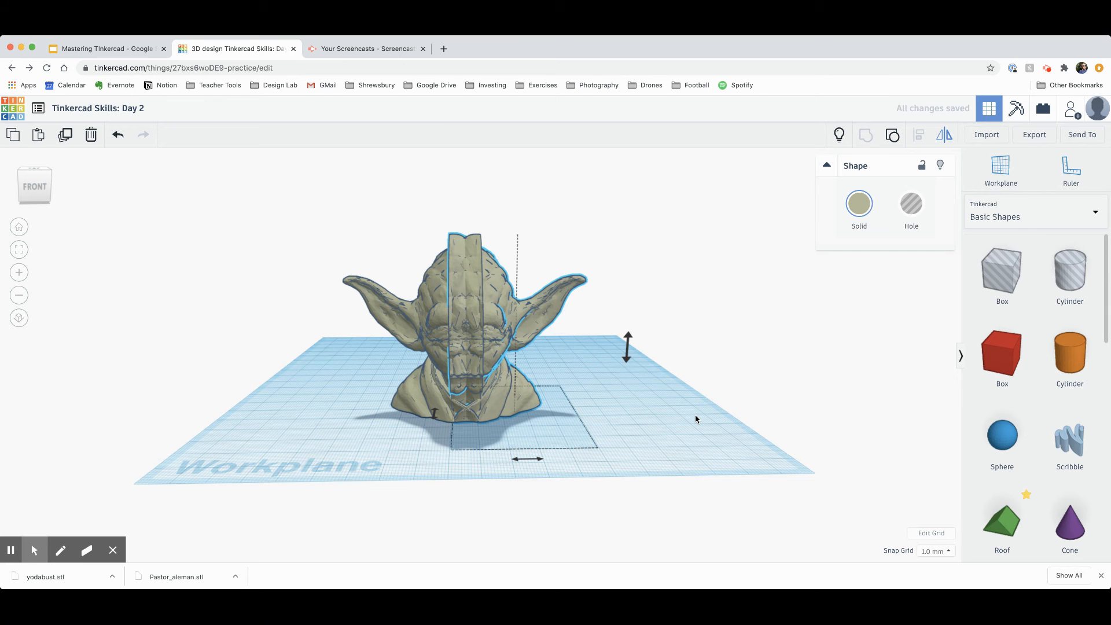
key("Right")
key("Right")
key("Right")
key("Right")
key("Right")
key("Right")
key("Right")
key("Right")
key("Right")
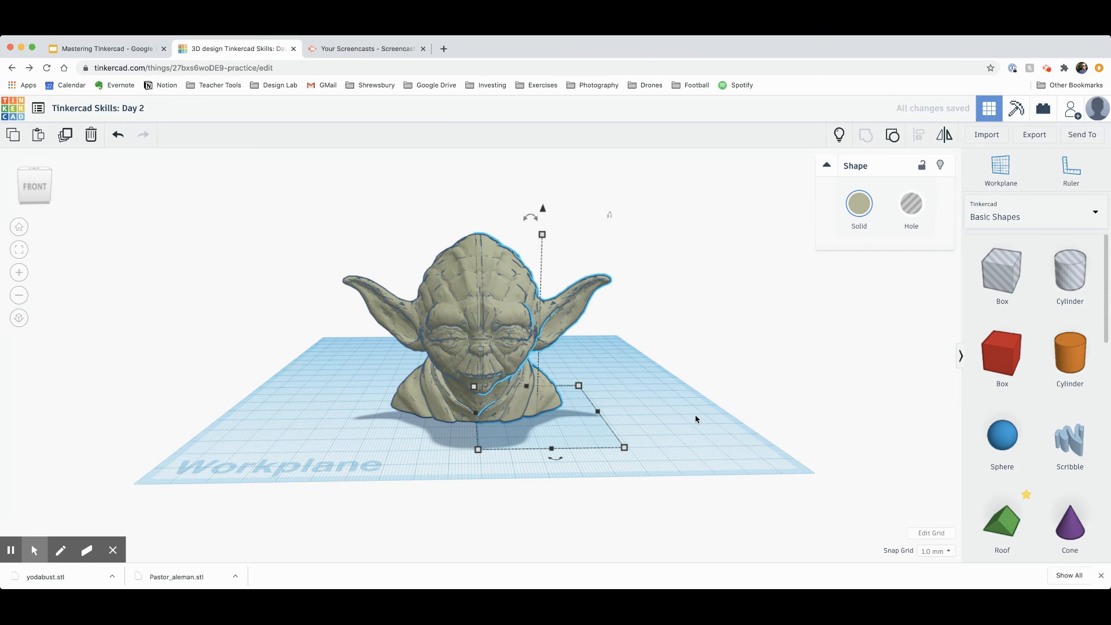
key("Right")
key("Right")
key("Right")
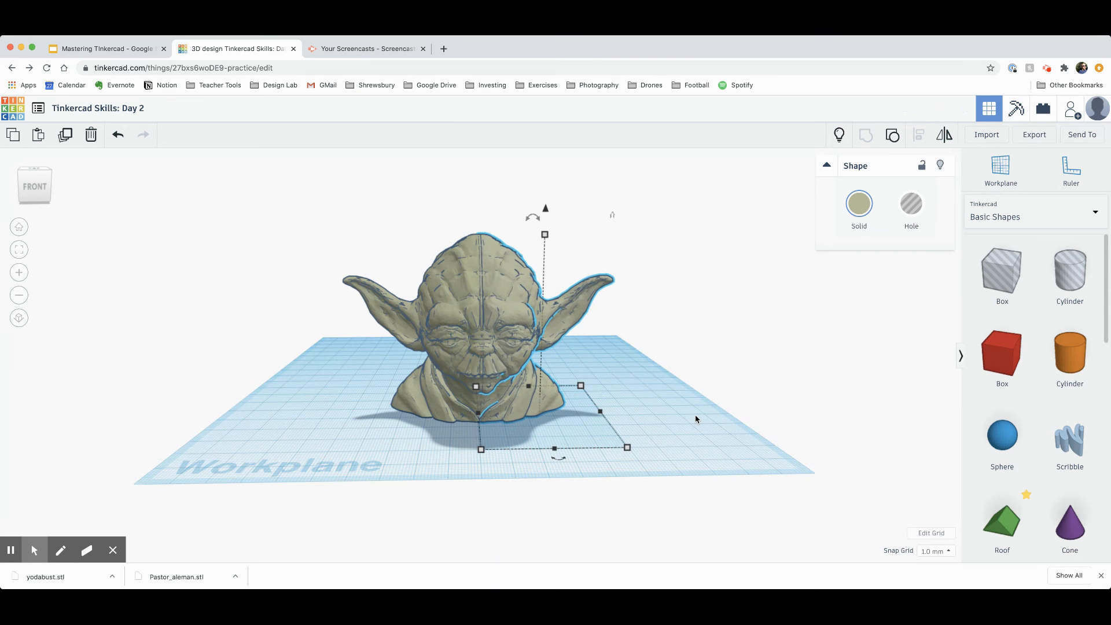
Step: Group both halves of the Yoda bust into a single shape and deselect it
right_click_drag(671, 409, 573, 308)
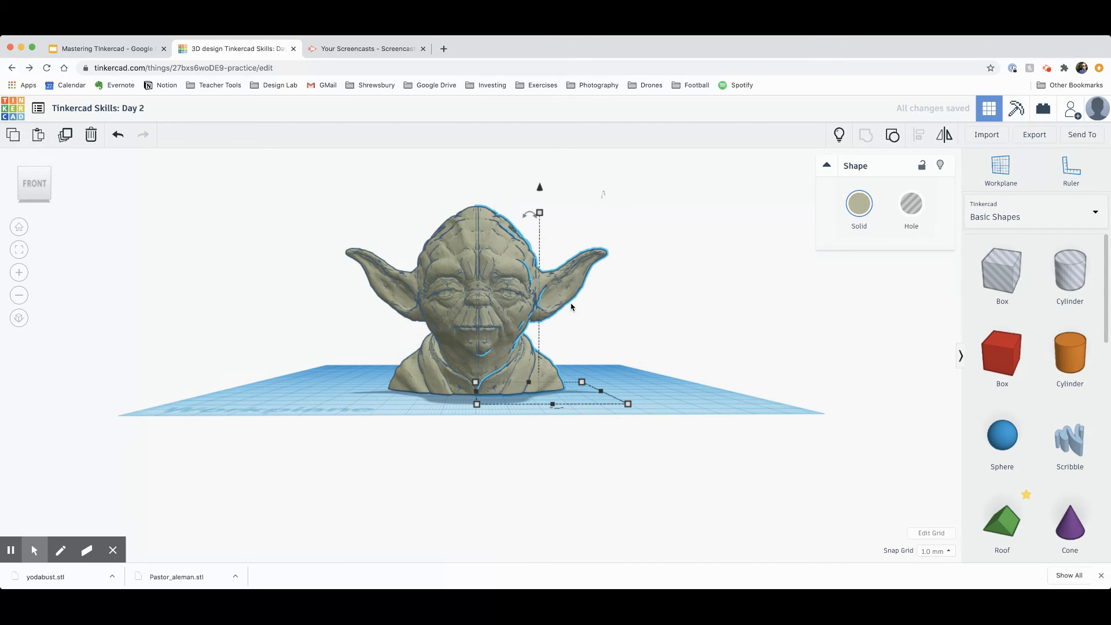
left_click(444, 296, "shift")
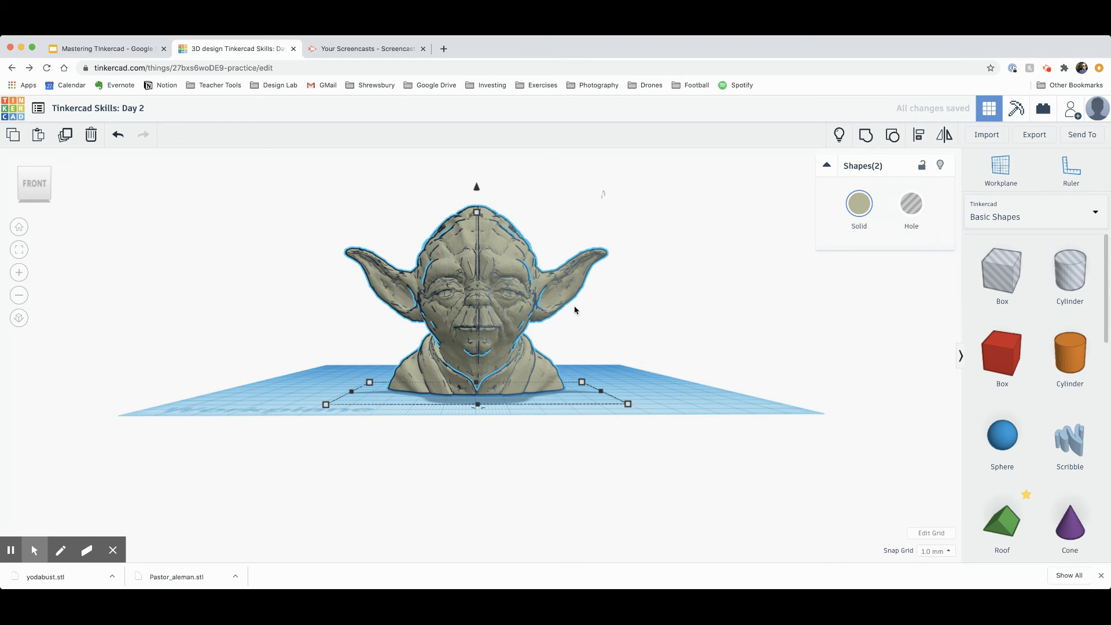
left_click(865, 136)
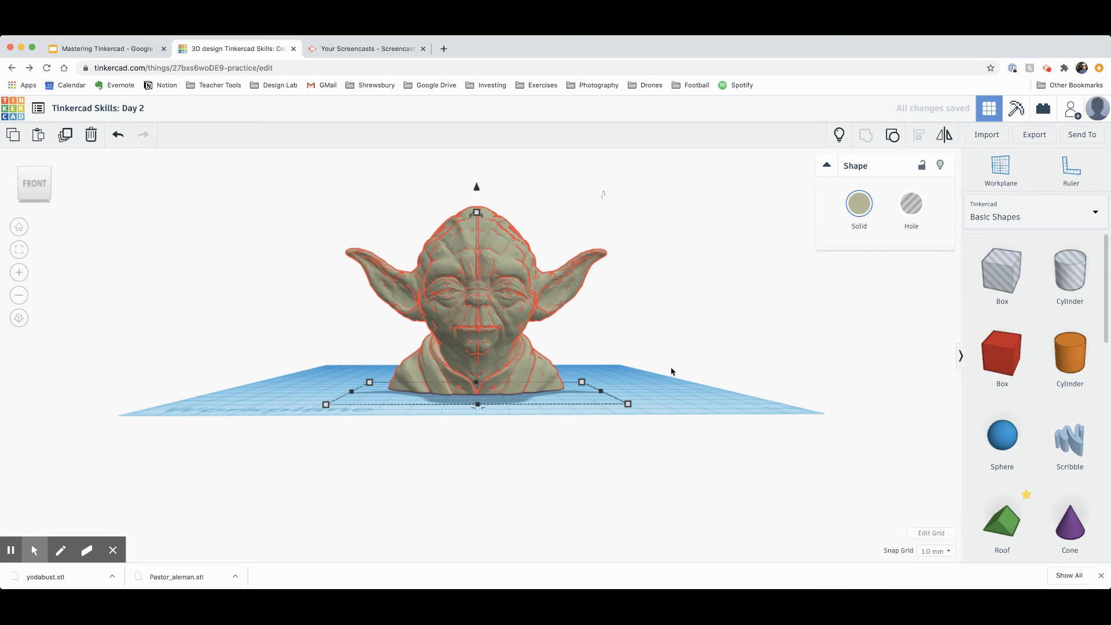
left_click(645, 388)
right_click_drag(626, 384, 624, 401)
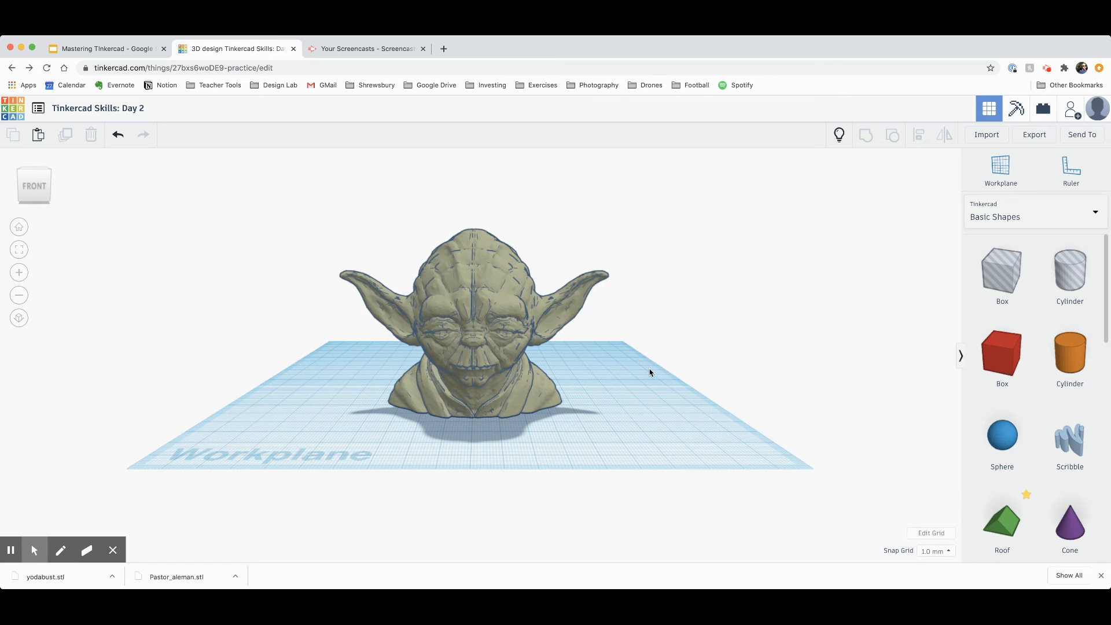
Step: Delete the grouped Yoda bust and show all hidden shapes on the workplane
left_click(503, 398)
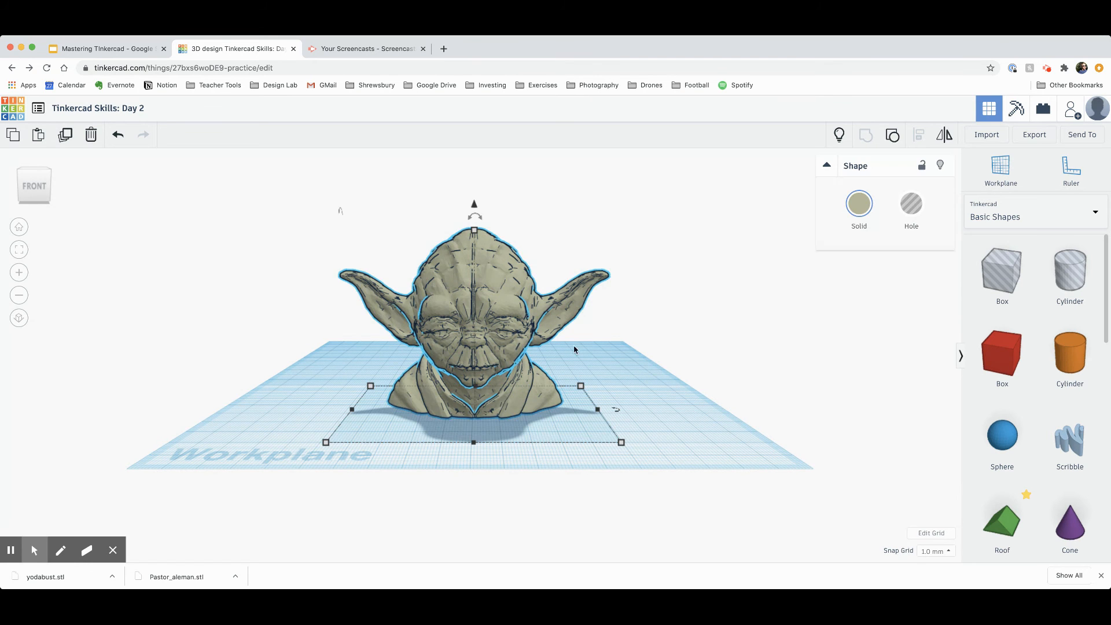
key("Delete")
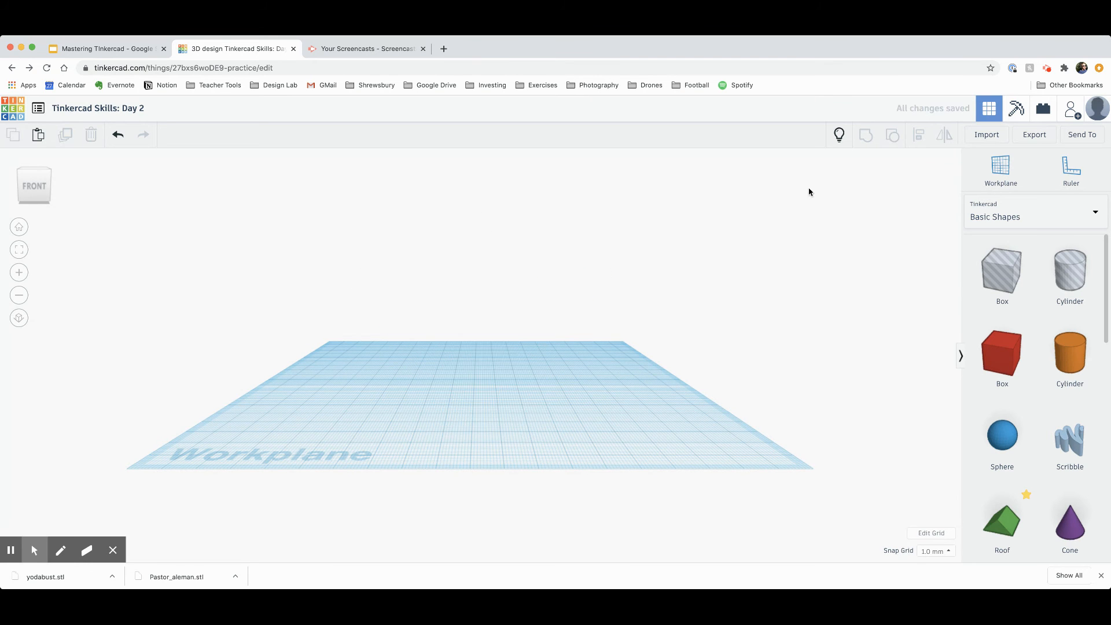
left_click(840, 135)
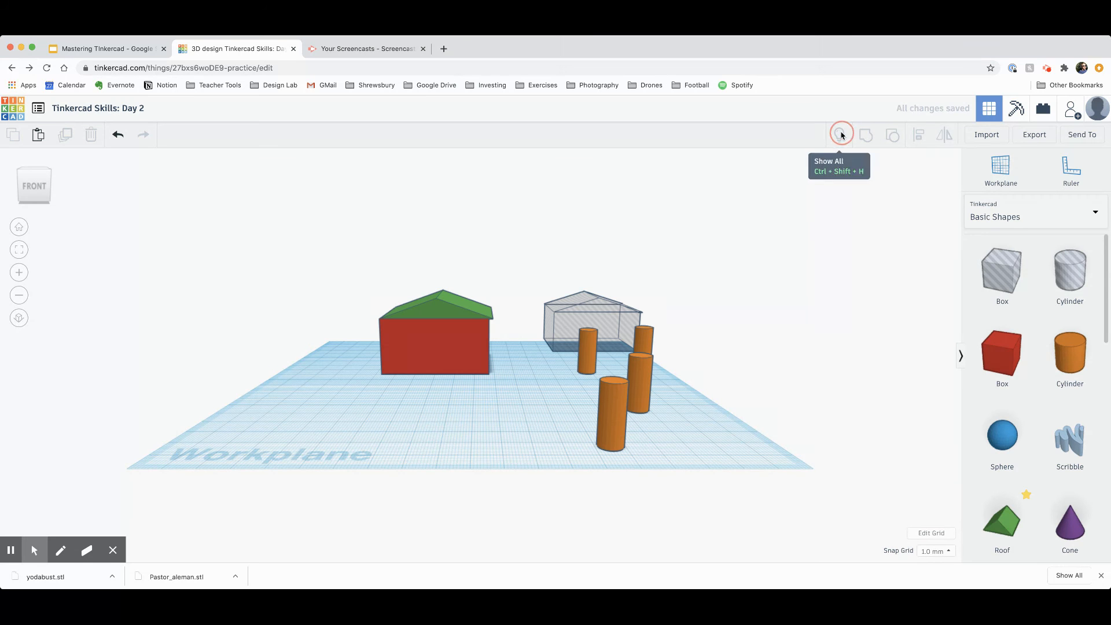
right_click_drag(703, 409, 702, 422)
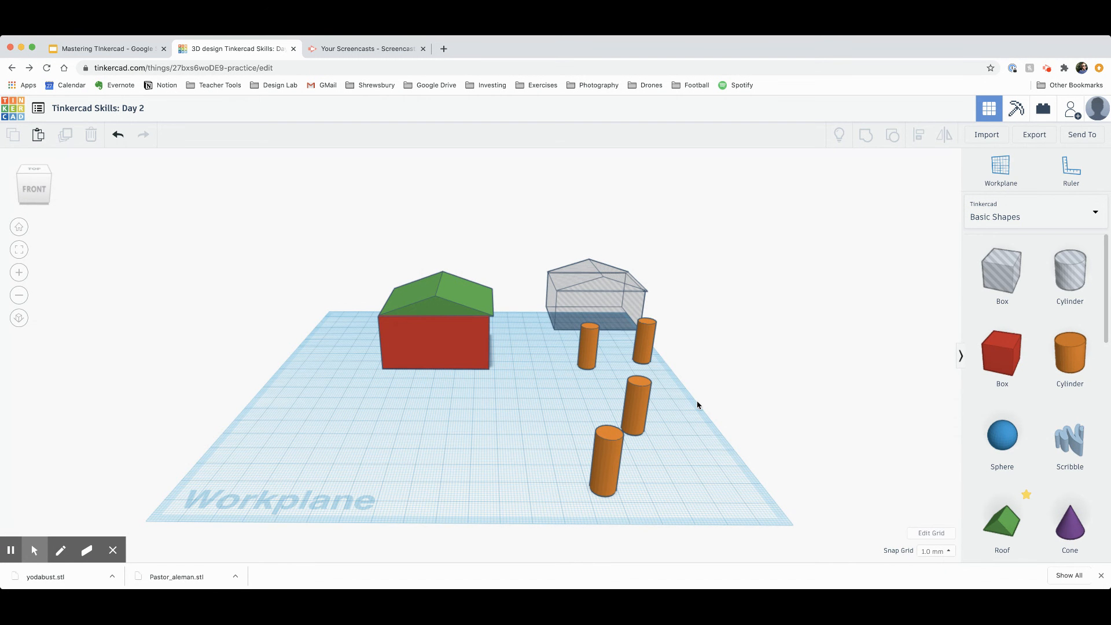
Step: Select all four orange cylinders together
left_click(646, 339)
left_click(588, 345, "shift")
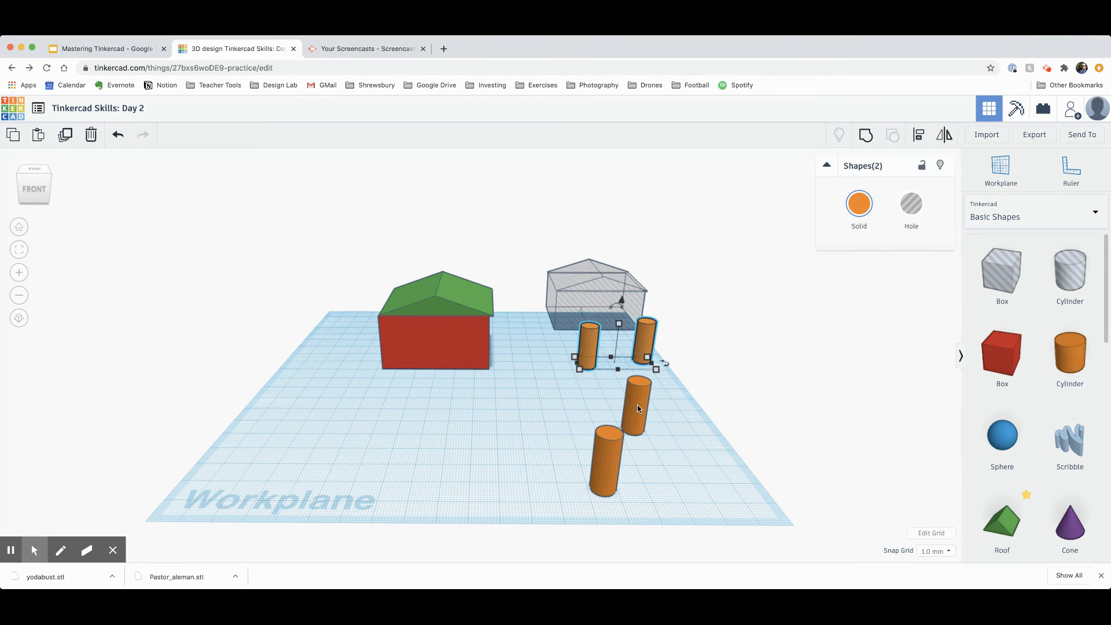
left_click(637, 405, "shift")
left_click(608, 452, "shift")
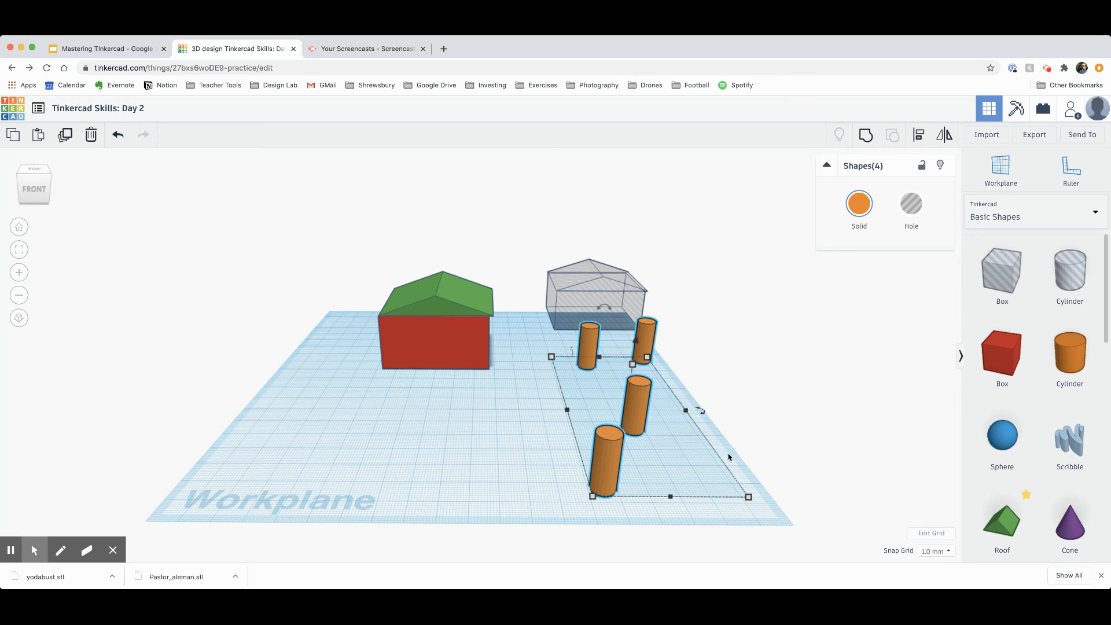
right_click_drag(727, 460, 728, 467)
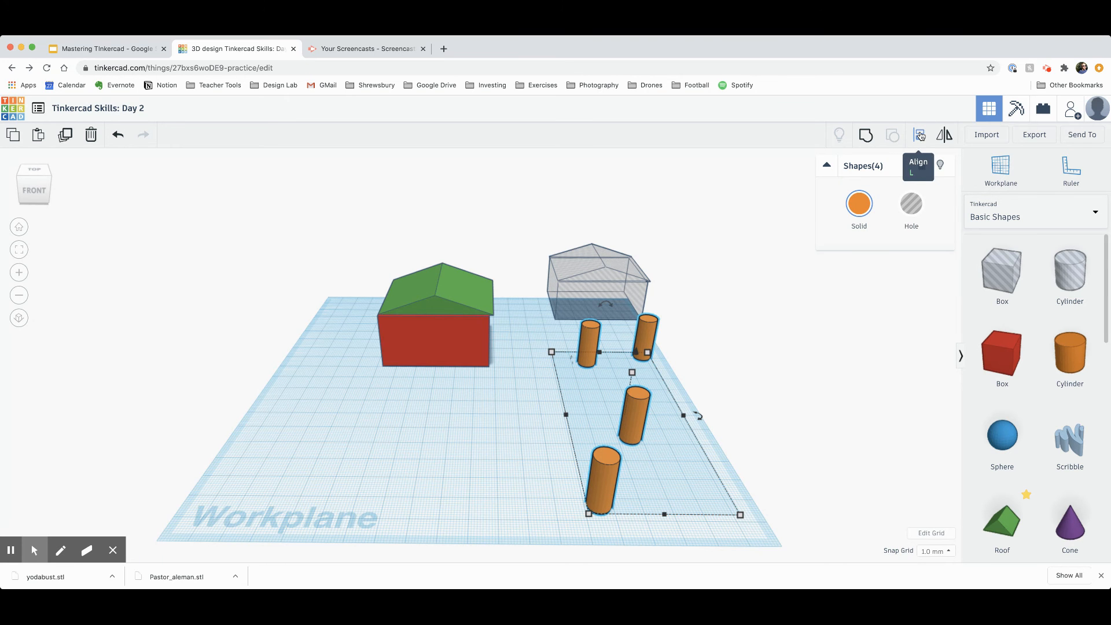
right_click_drag(778, 404, 778, 380)
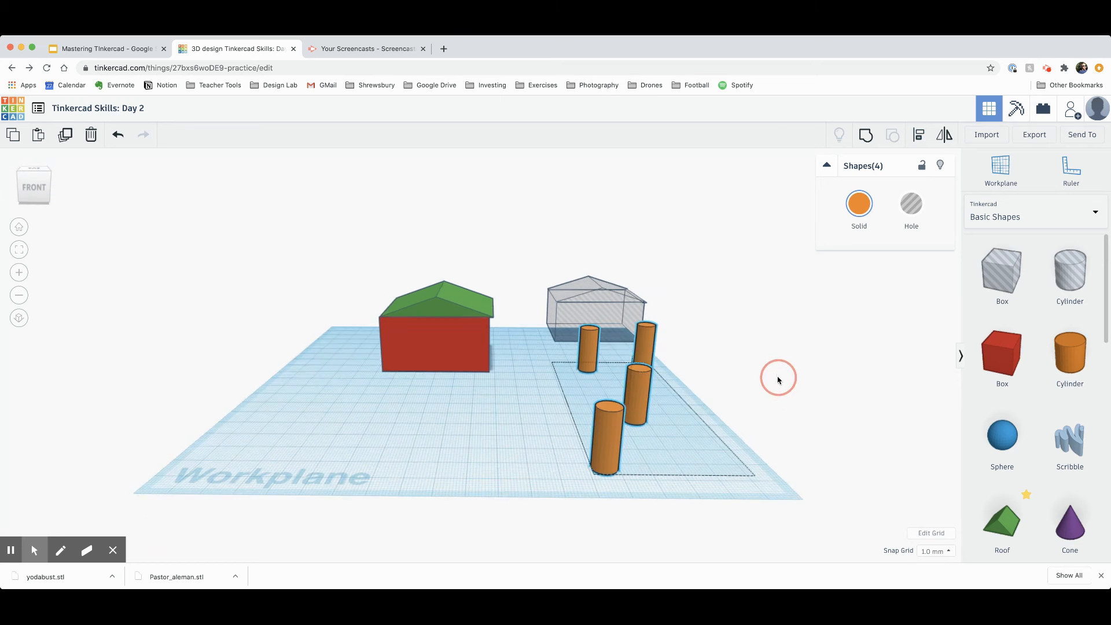
Step: Try aligning the four cylinders to their centre line across the workplane's width, and undo the alignment
key("l")
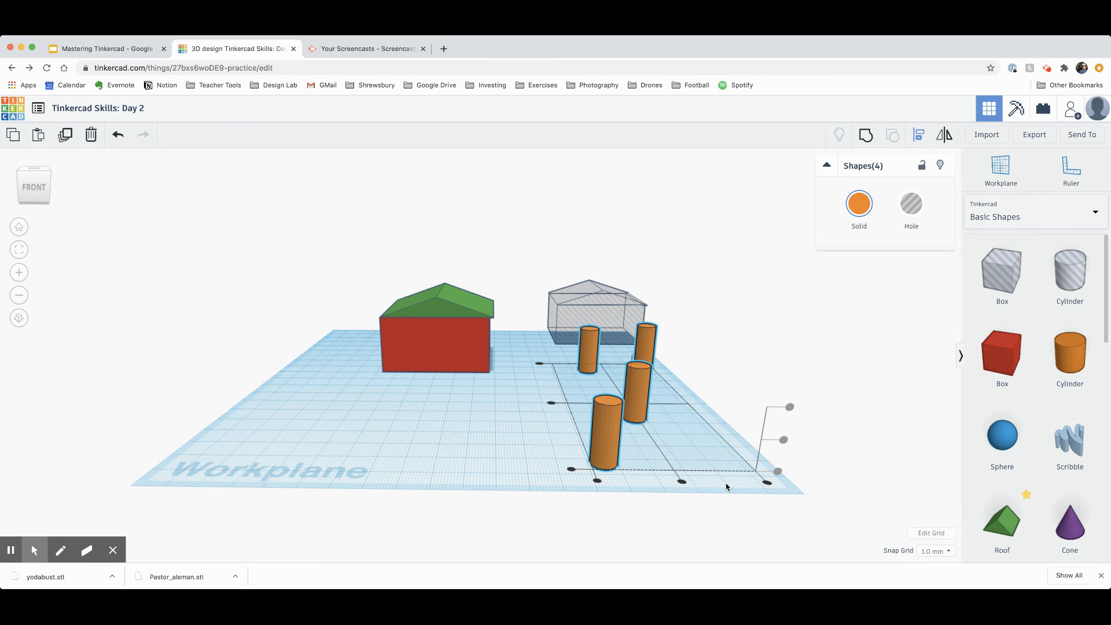
right_click_drag(764, 489, 721, 503)
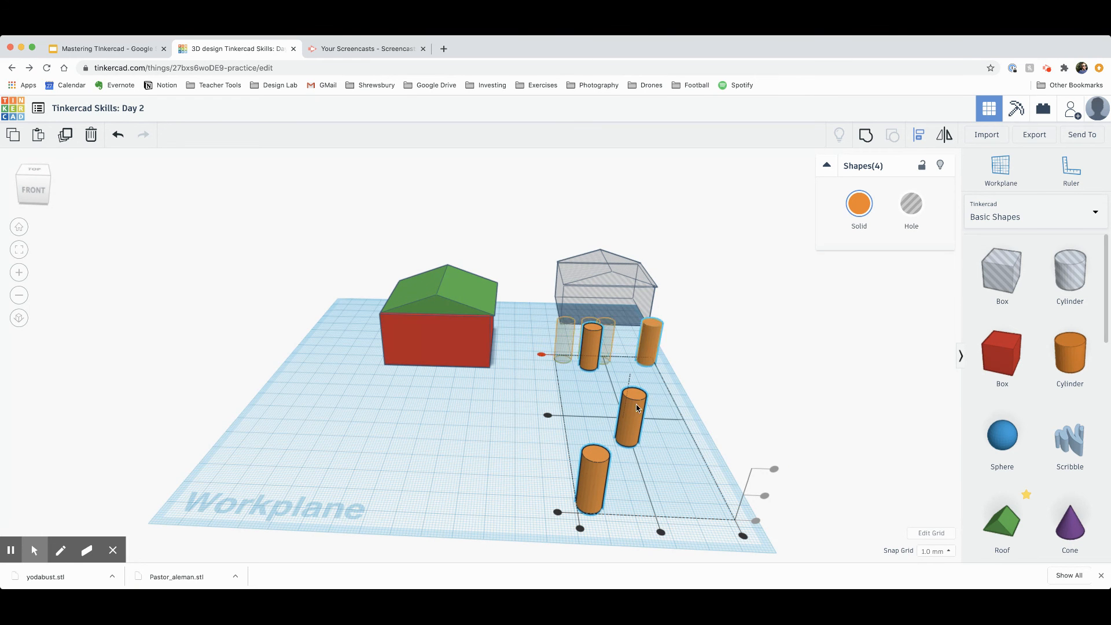
left_click(660, 532)
right_click_drag(683, 413, 661, 455)
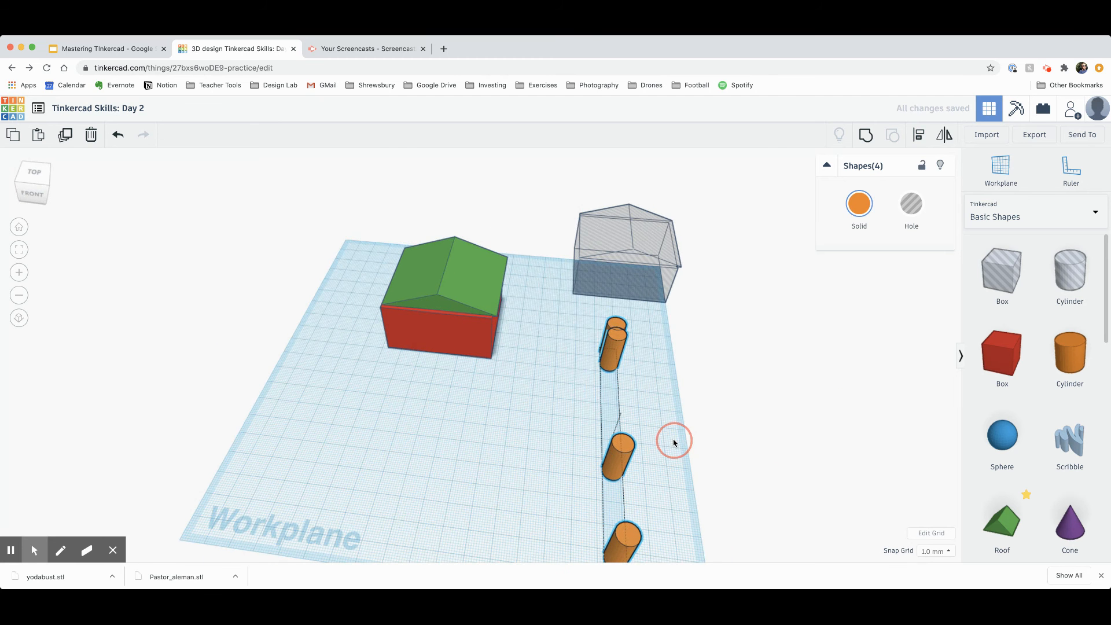
left_click(117, 136)
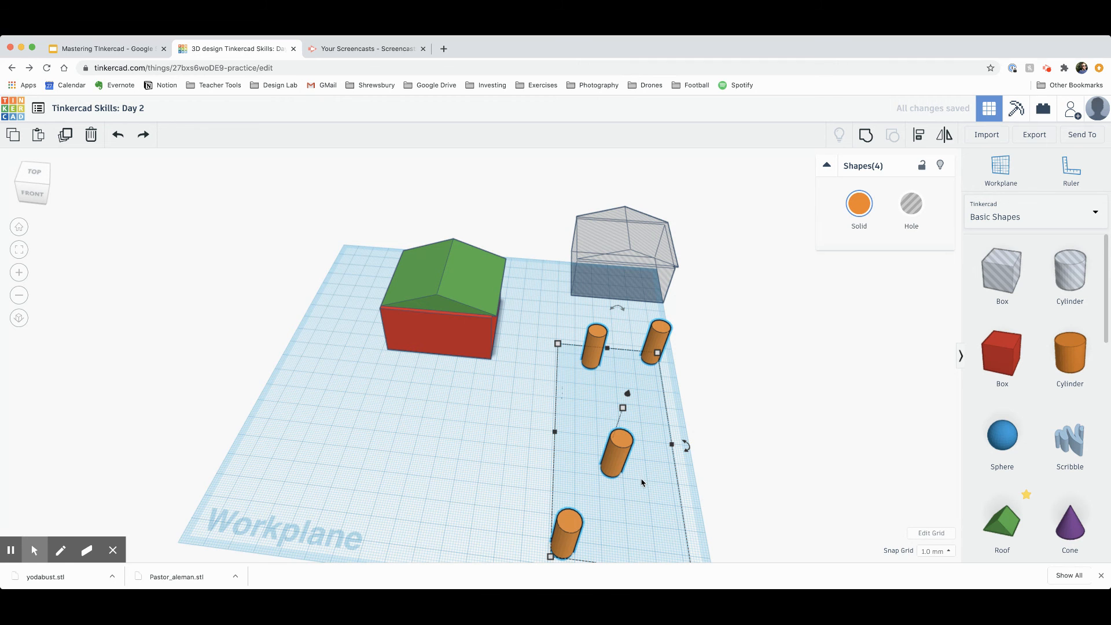
Step: Try aligning the four cylinders to the middle of their front-to-back depth, and undo the alignment
middle_click_drag(644, 483, 654, 399)
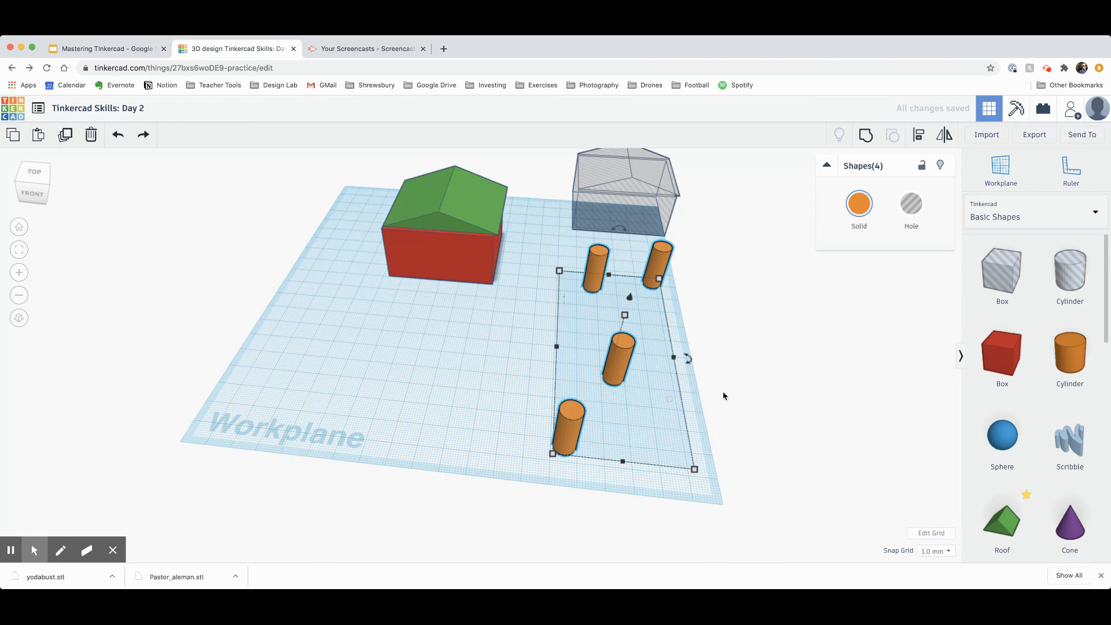
left_click(919, 135)
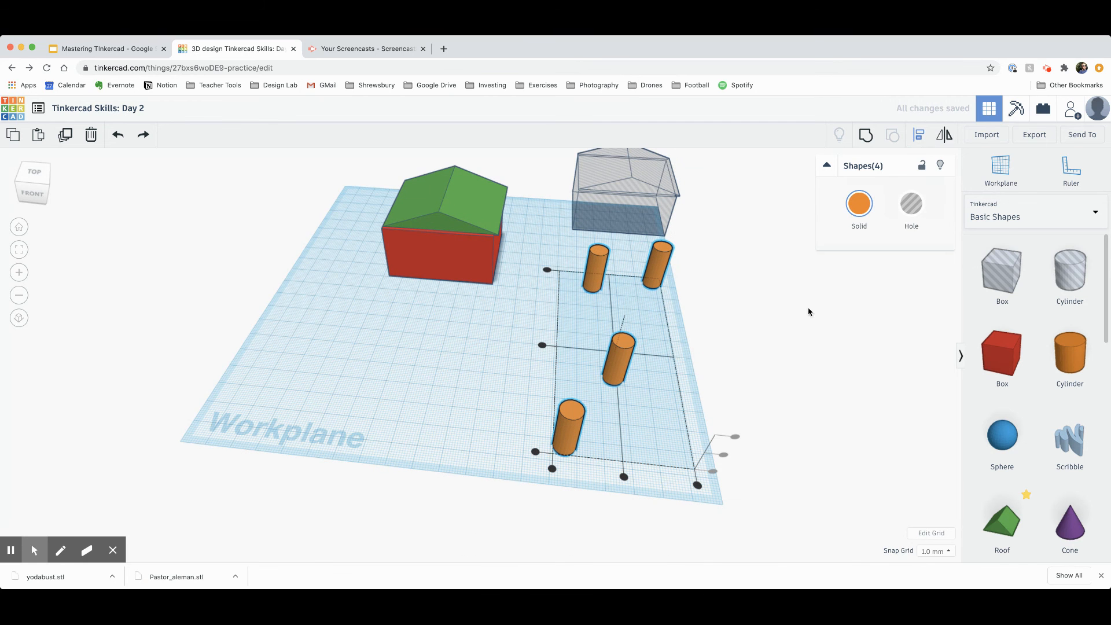
left_click(542, 346)
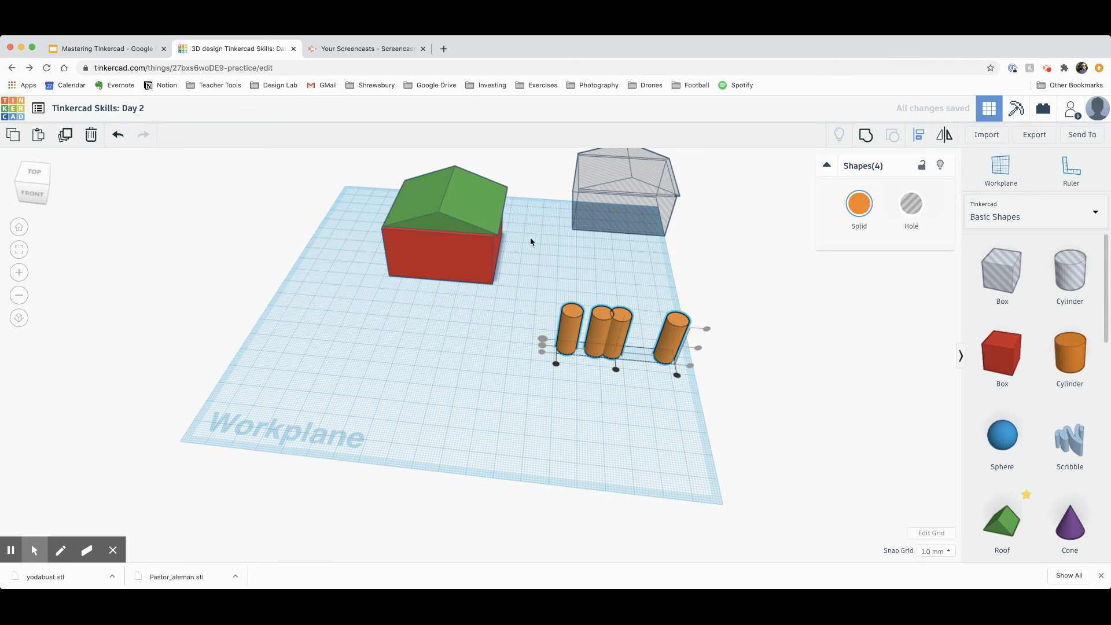
left_click(118, 134)
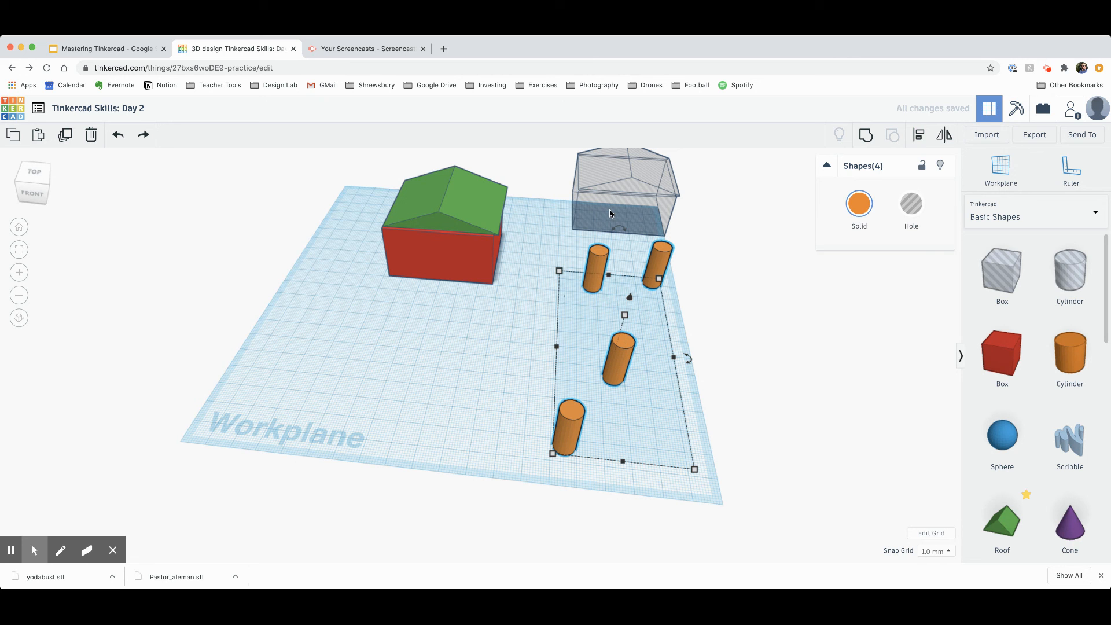
Step: Try aligning the four cylinders to their frontmost edge, and undo the alignment
left_click(918, 131)
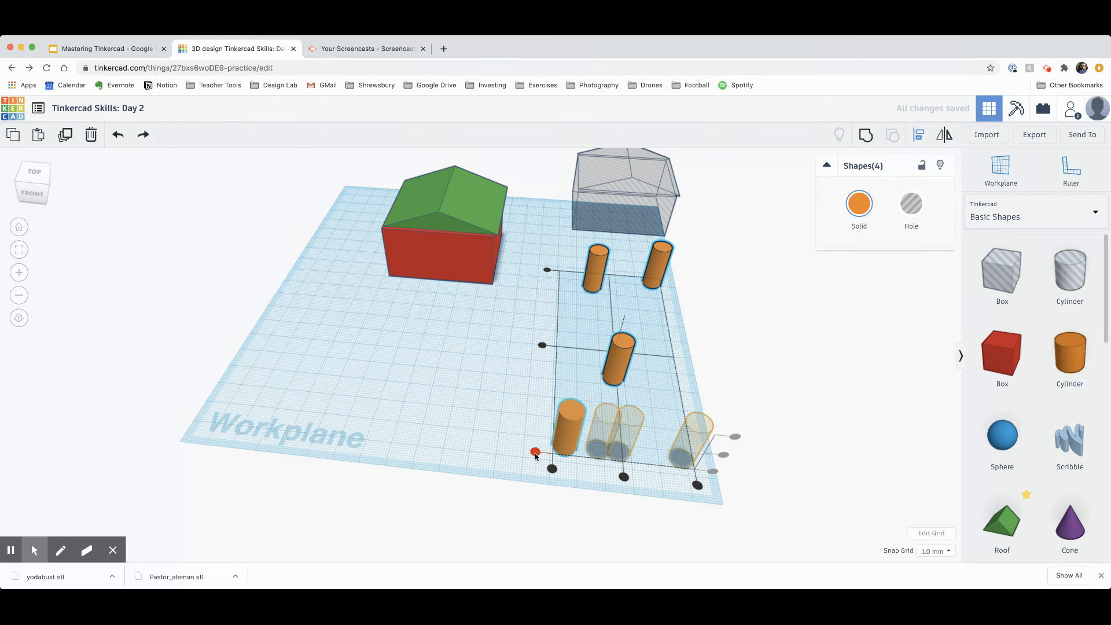
left_click(535, 451)
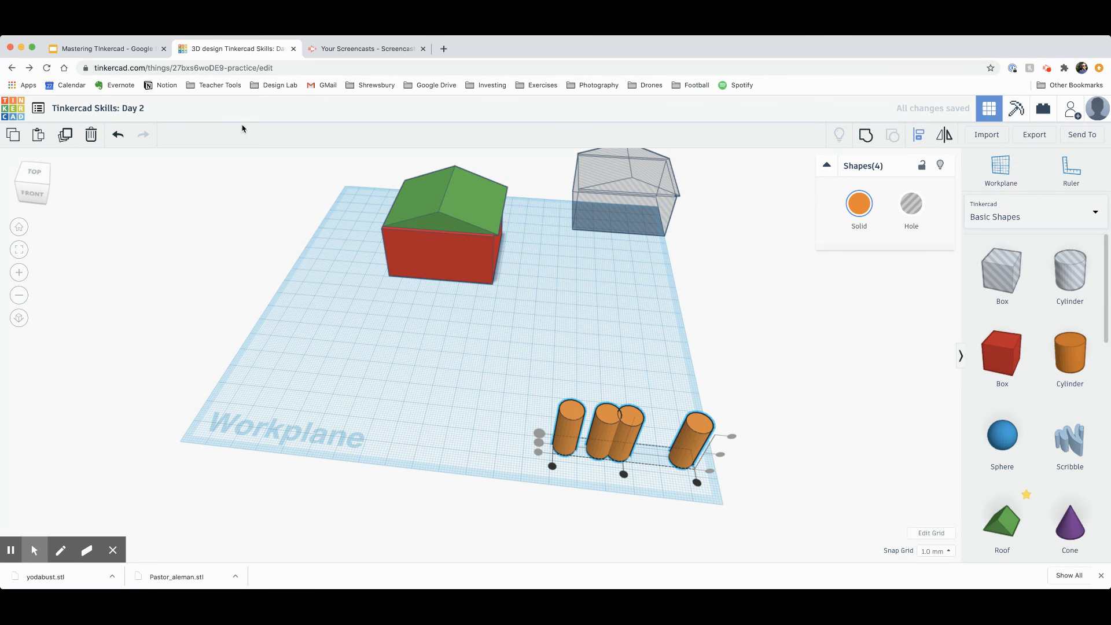
left_click(121, 138)
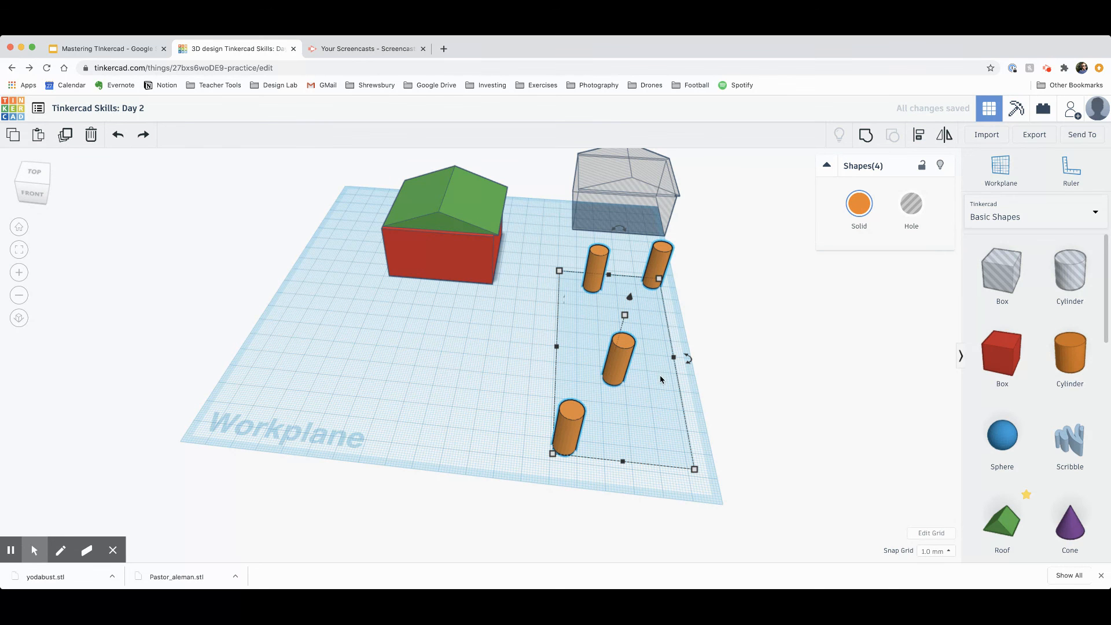
Step: Centre the four cylinders on each other in both width and depth, and delete them
key("l")
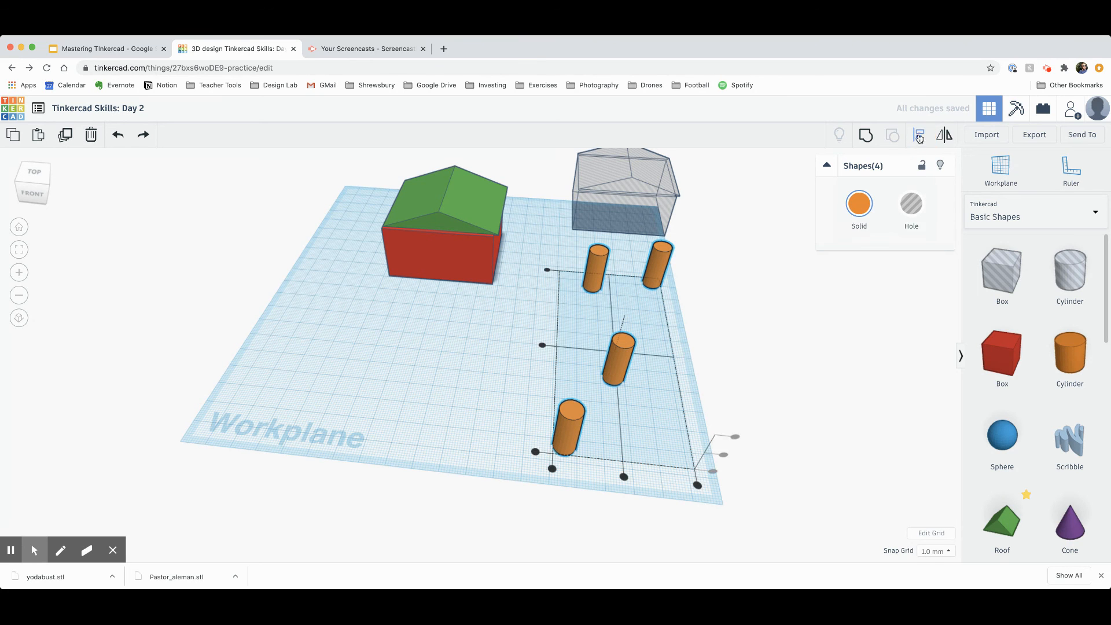
left_click(624, 478)
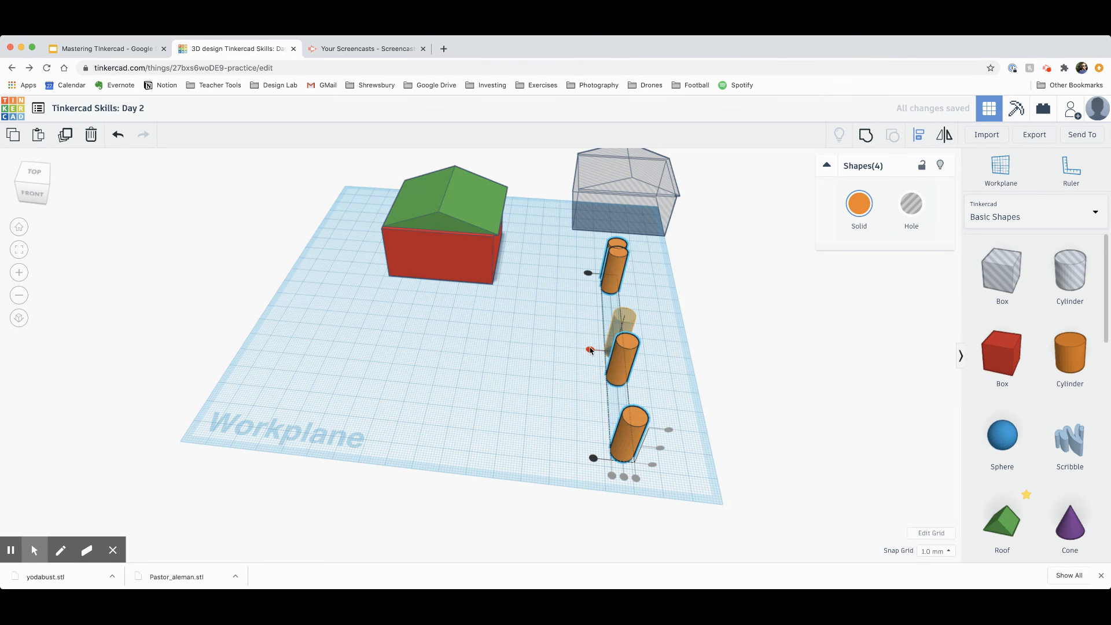
left_click(590, 350)
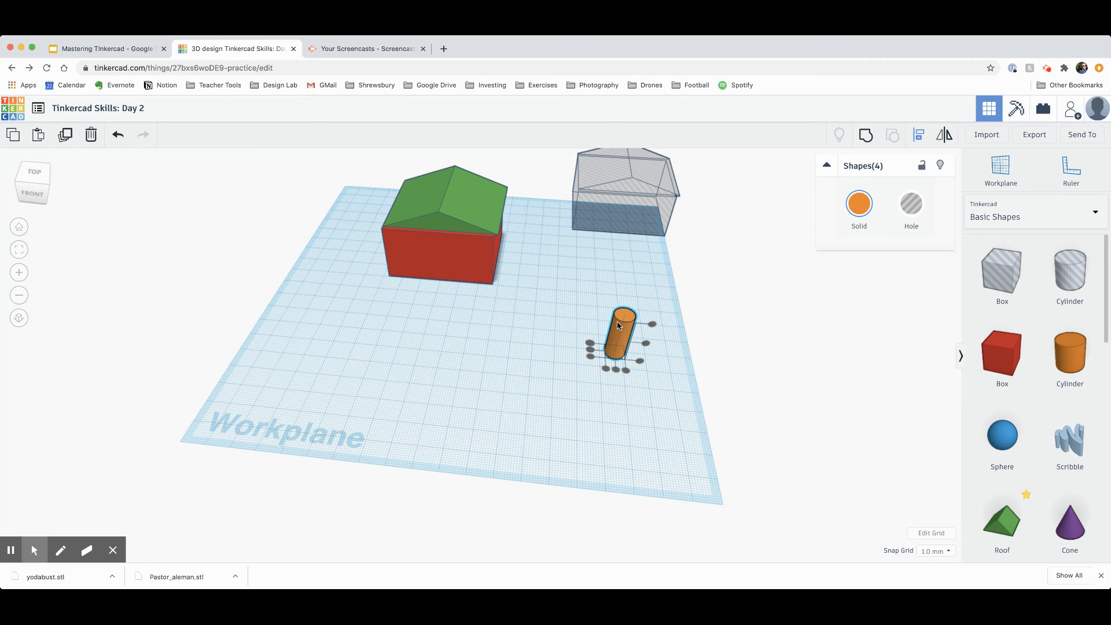
key("Delete")
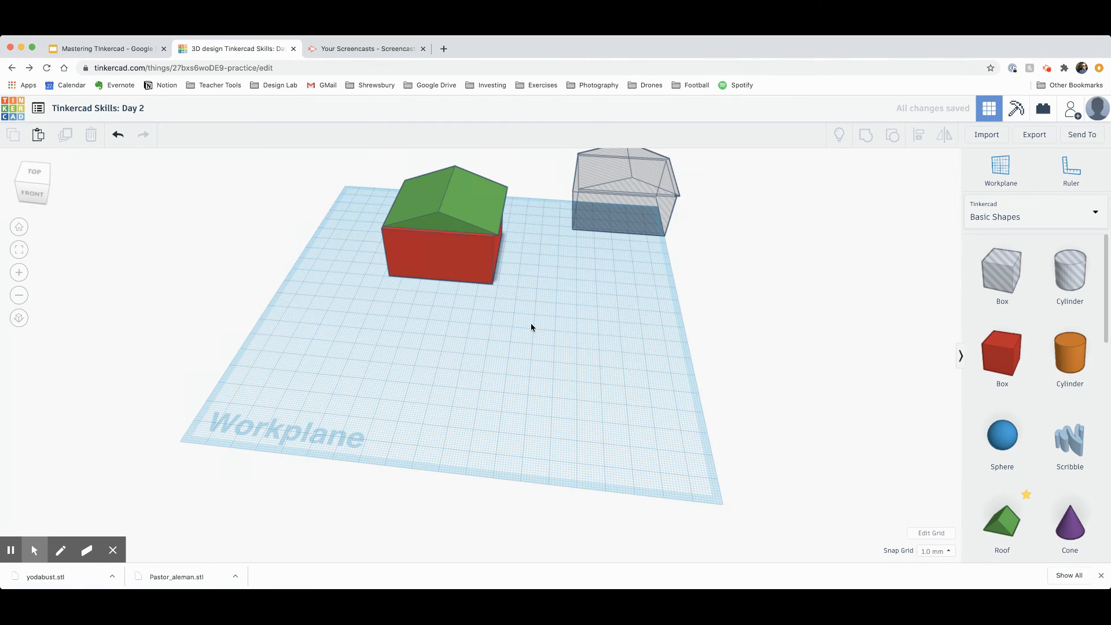
Step: Move the red house with the green roof forward on the workplane and place the transparent hole house beside it on the right
right_click_drag(531, 326, 530, 259)
left_click_drag(456, 268, 446, 318)
left_click(573, 302)
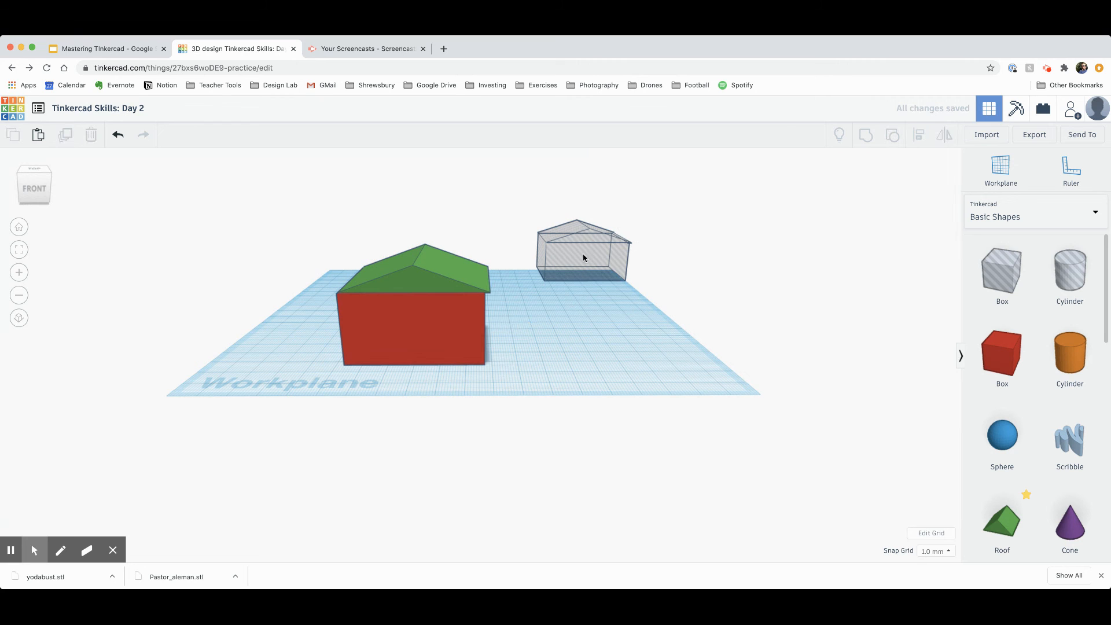
left_click_drag(583, 258, 613, 318)
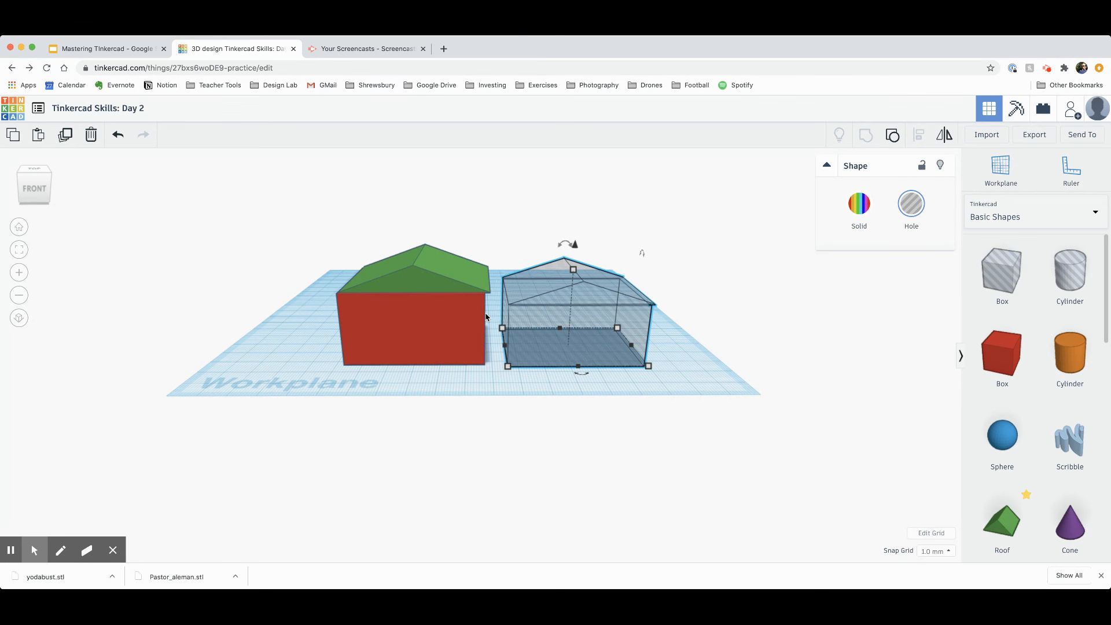
Step: Align the transparent hole house with the red house, centring them on each other in both width and depth
left_click(457, 330, "shift")
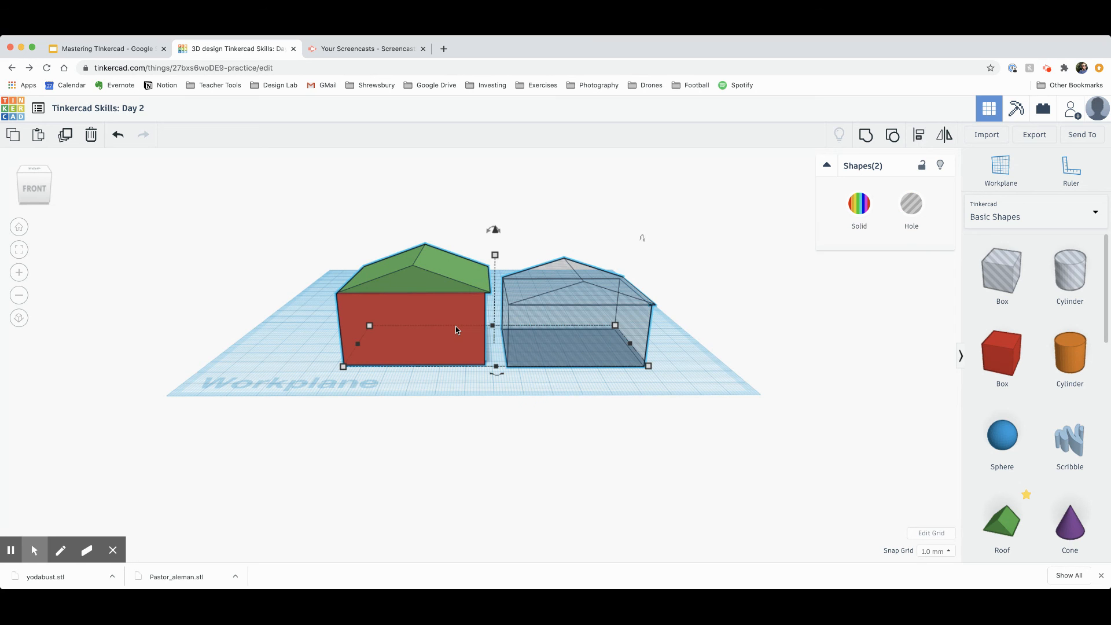
left_click(917, 138)
right_click_drag(750, 381, 755, 394)
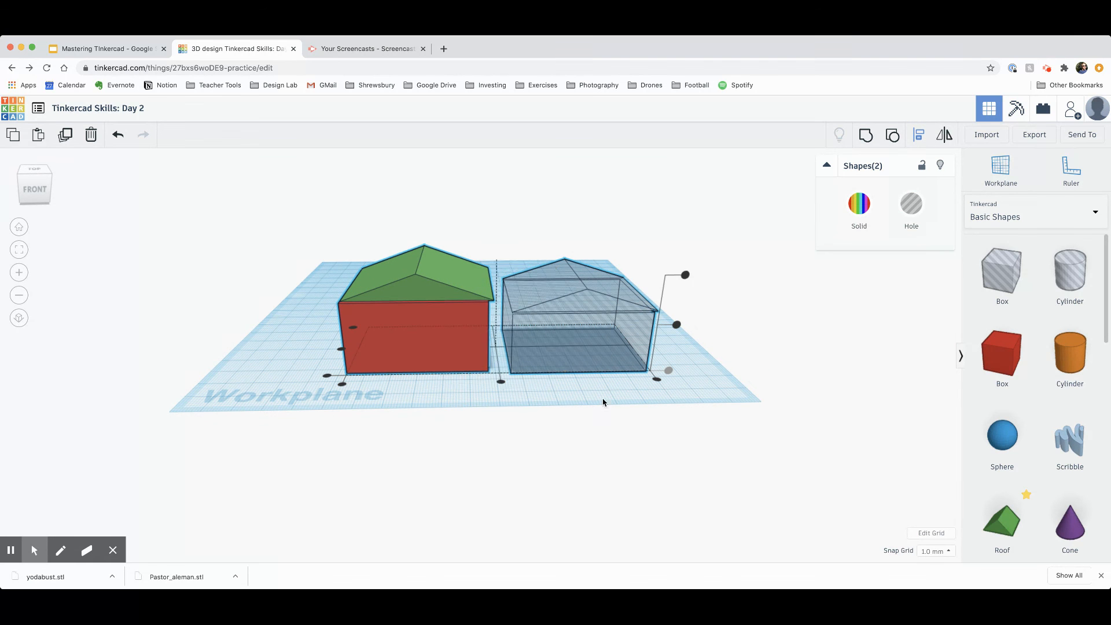
left_click(501, 382)
right_click_drag(503, 389, 432, 361)
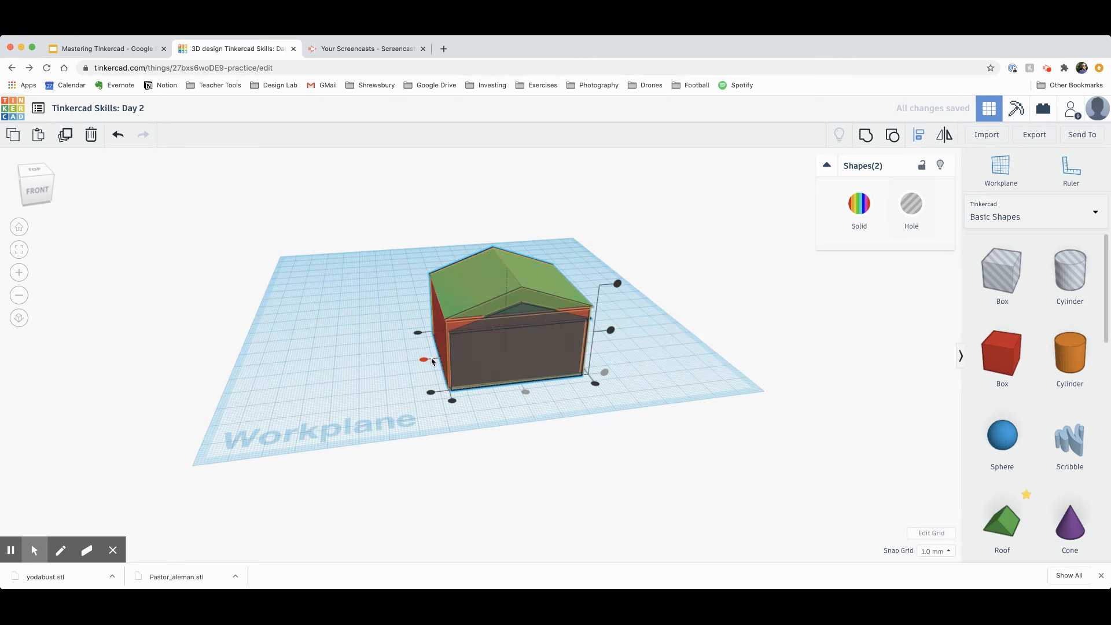
left_click(423, 360)
Step: Group the red house with the hole house inside it to hollow out the interior
right_click_drag(678, 369, 643, 360)
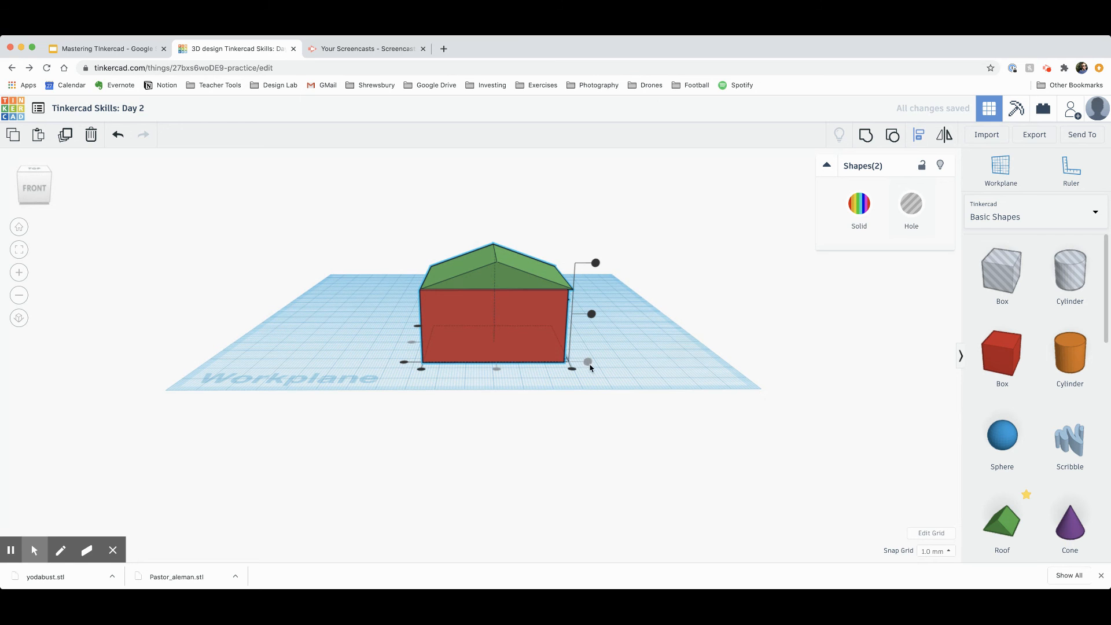
left_click(866, 137)
left_click(632, 340)
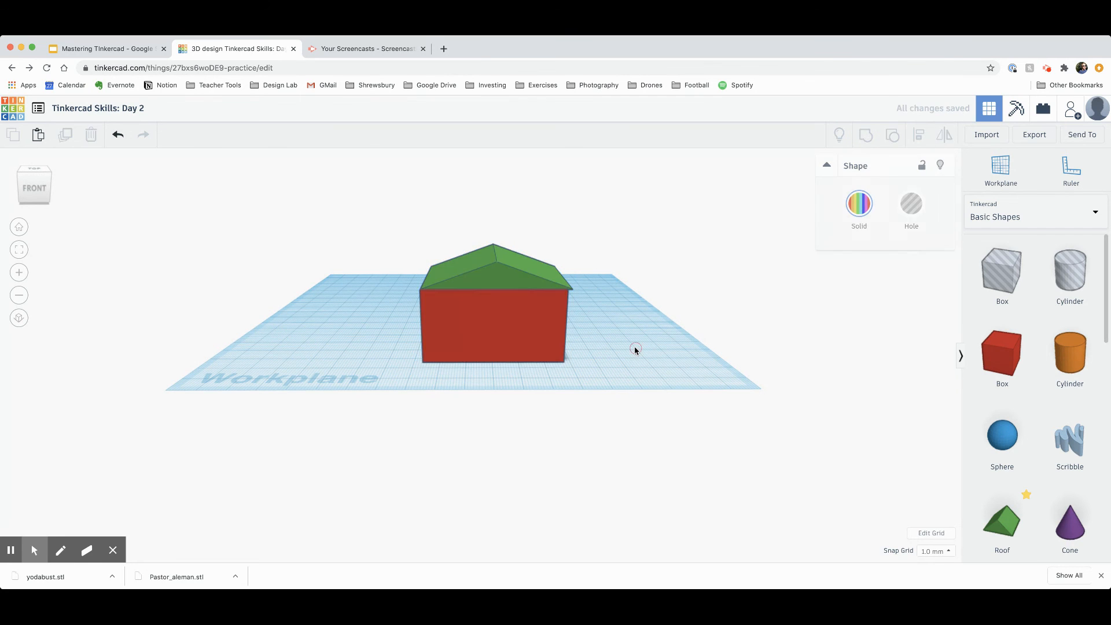
Step: Place a 20 mm box hole through the middle of the house's front wall and group it with the house to cut a doorway
mouse_move(633, 339)
right_mouse_down()
mouse_move(632, 280)
mouse_move(649, 243)
mouse_move(636, 354)
right_mouse_up()
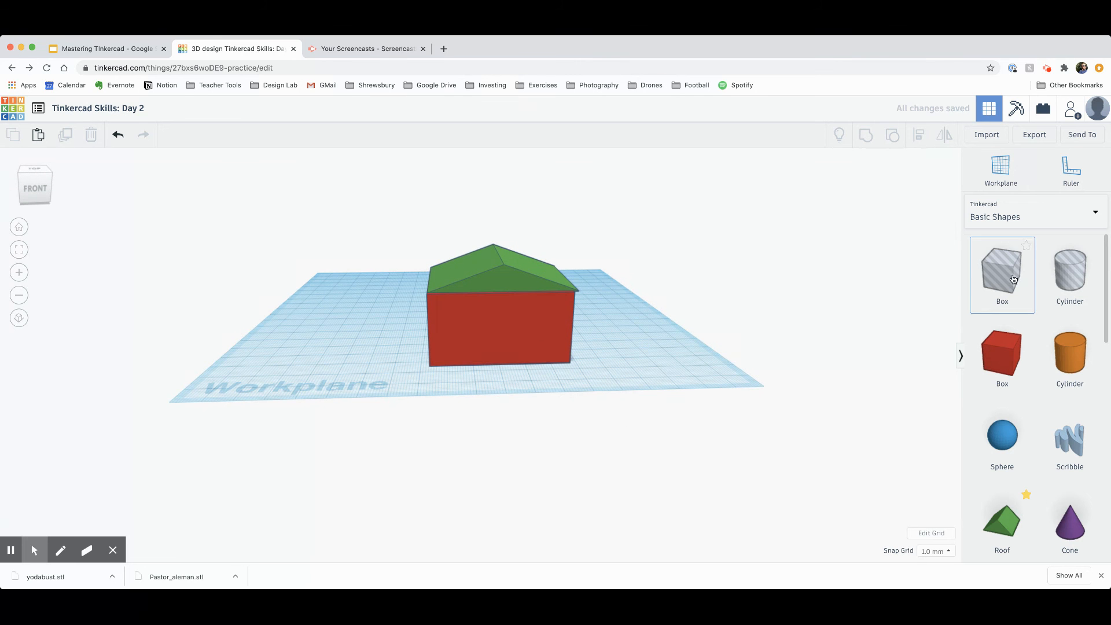
left_click_drag(1011, 276, 636, 380)
left_click_drag(632, 340, 517, 339)
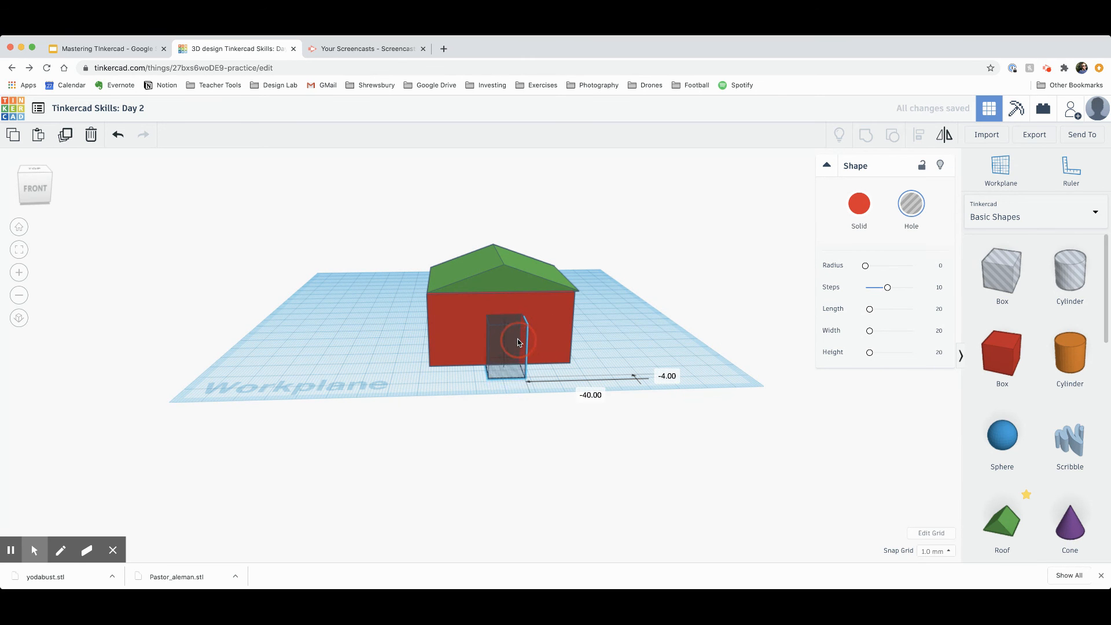
left_click(559, 337, "shift")
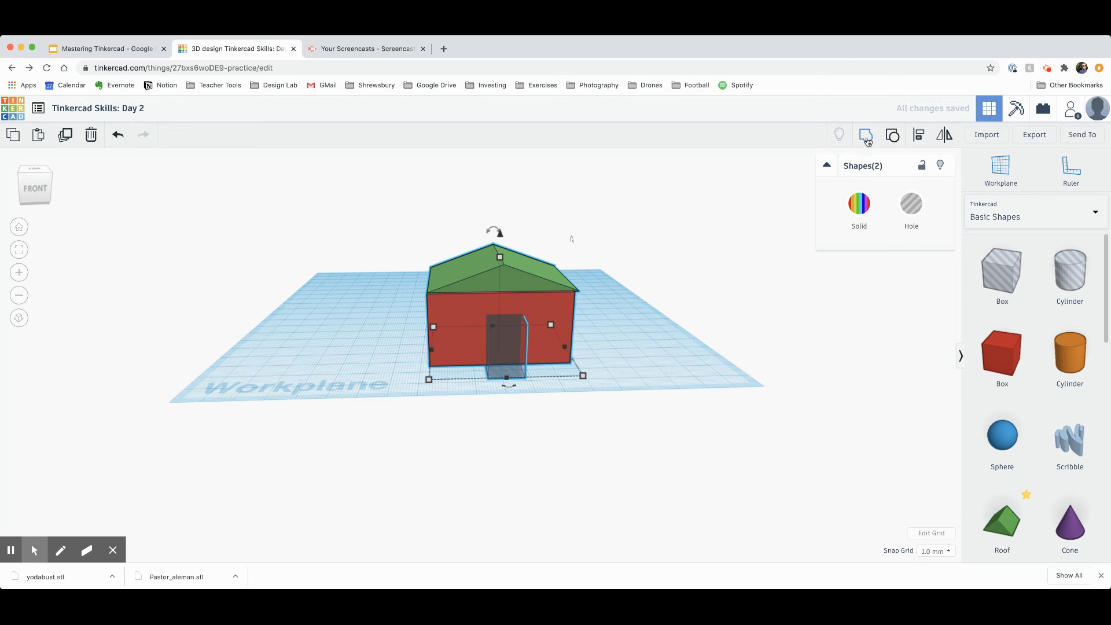
Step: Examine the cut doorway and the hollow interior of the house from low and raised front angles
right_click_drag(607, 338, 611, 319)
scroll(610, 324, "up", 5)
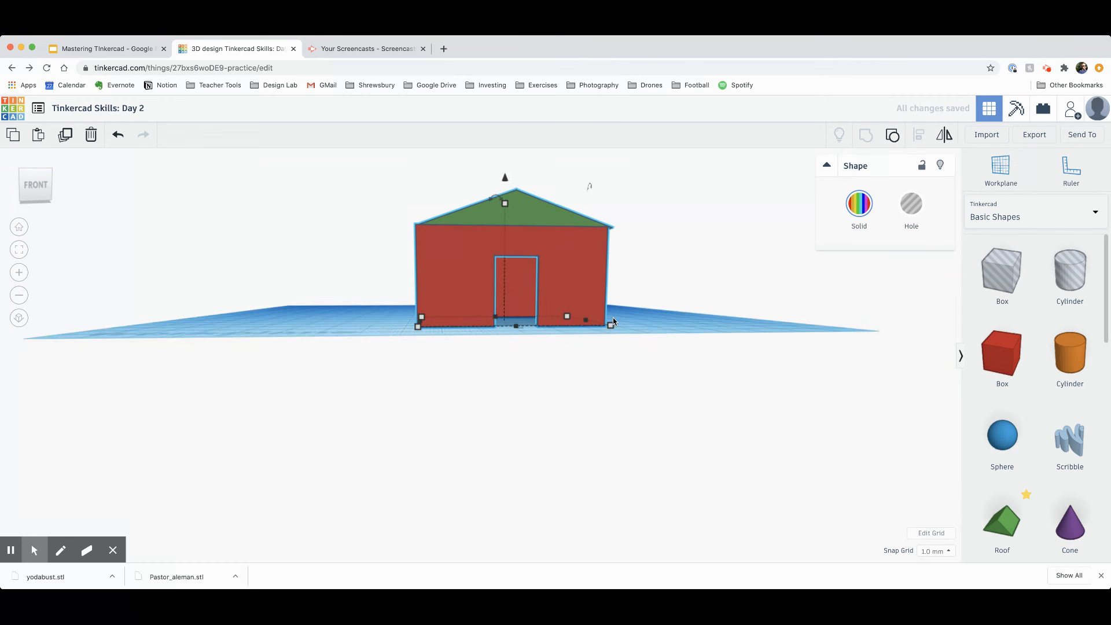
right_click_drag(695, 338, 644, 344)
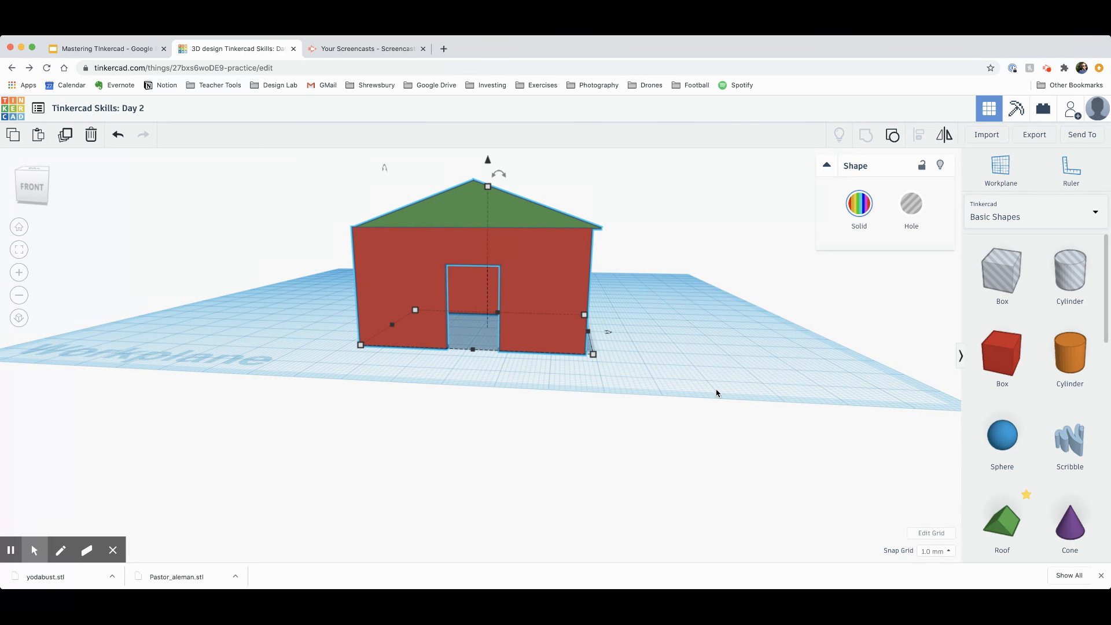
scroll(699, 380, "down", 3)
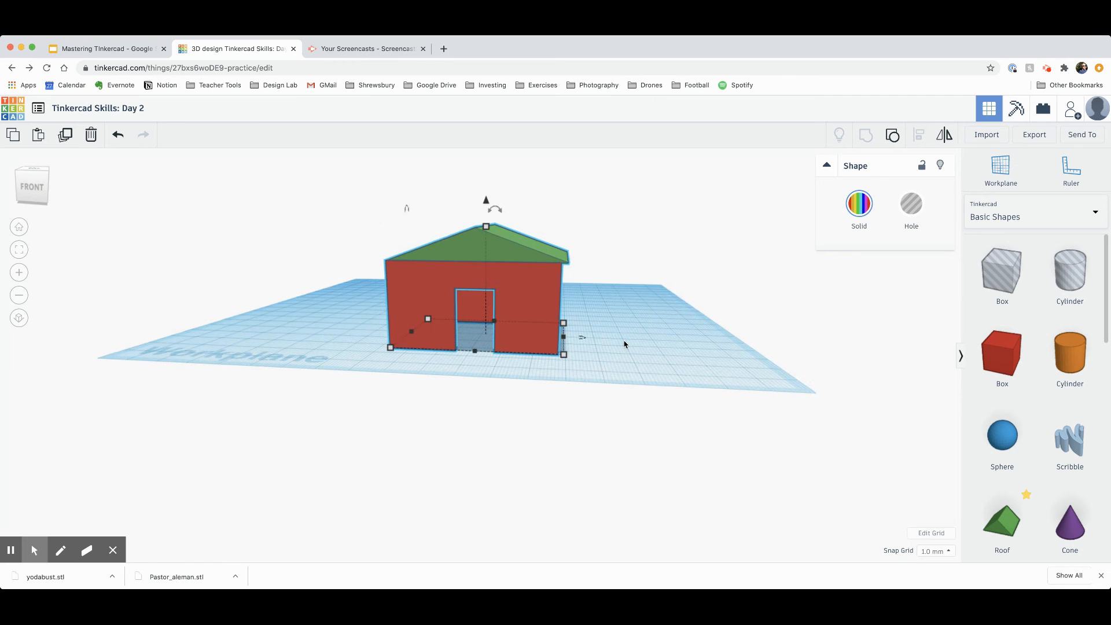
scroll(623, 346, "down", 2)
mouse_move(625, 349)
right_mouse_down()
mouse_move(598, 345)
mouse_move(632, 359)
right_mouse_up()
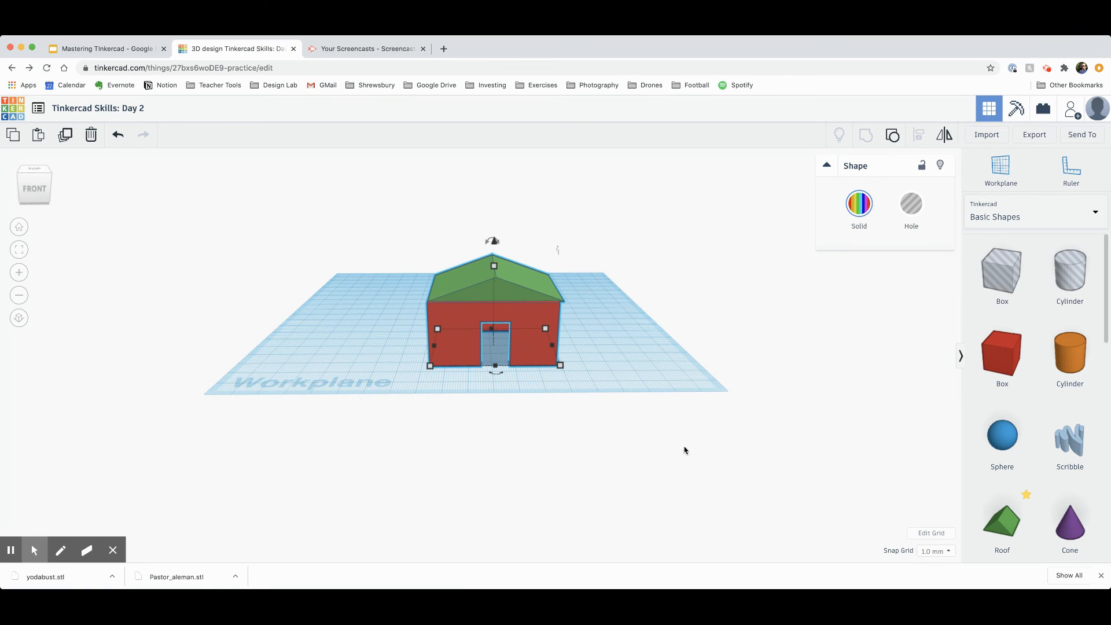